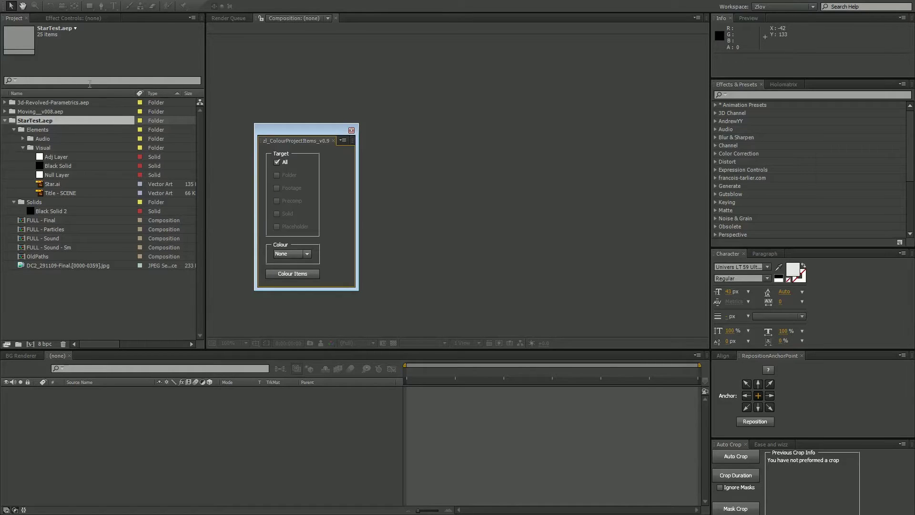
# Apply Red labels to the project items with the colouring script.
pyautogui.click(296, 254)
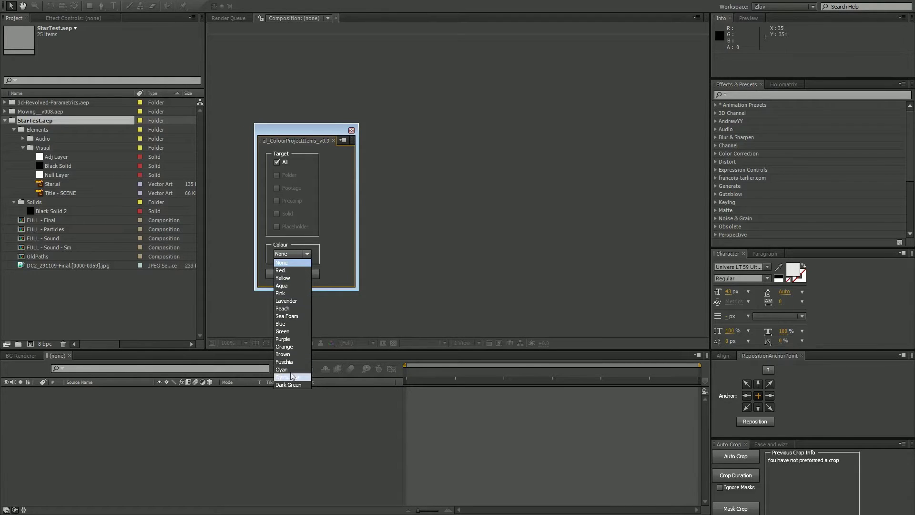
pyautogui.click(291, 272)
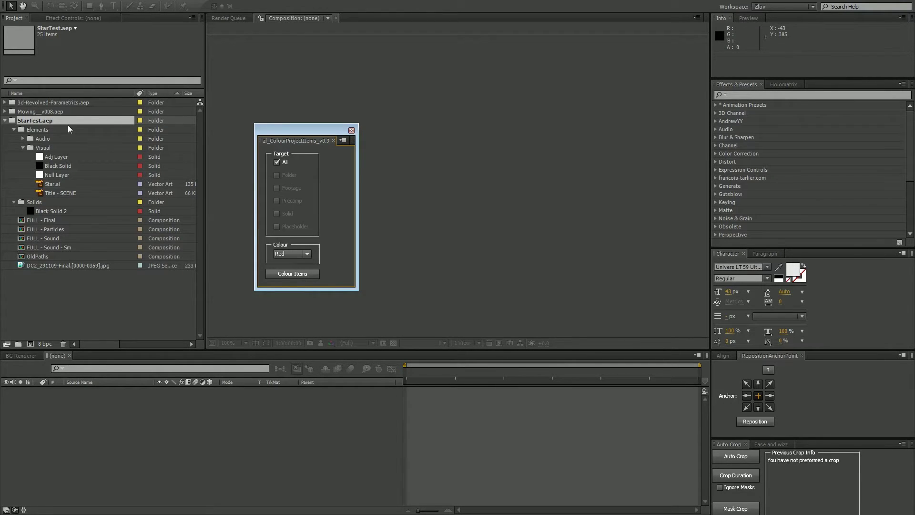
pyautogui.click(84, 122)
pyautogui.click(299, 276)
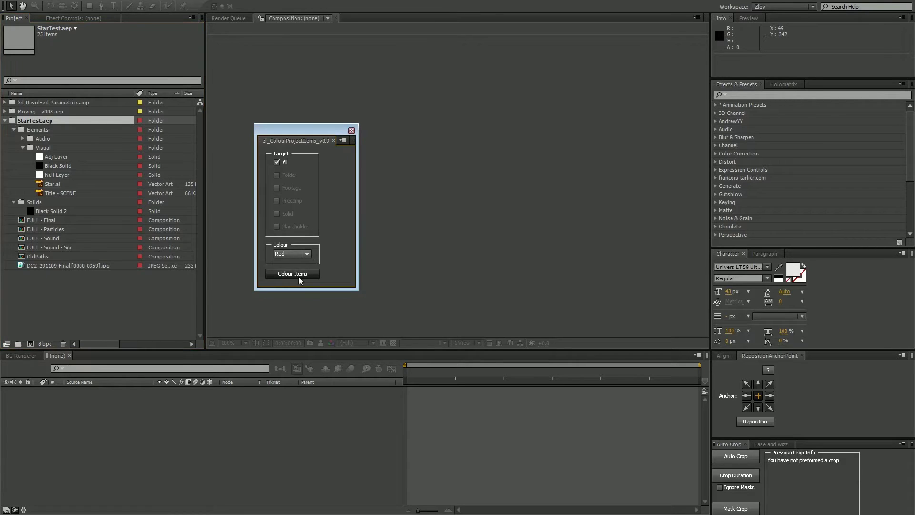
# Check the Audio folder and undo the red recolour to restore the original labels.
pyautogui.click(23, 138)
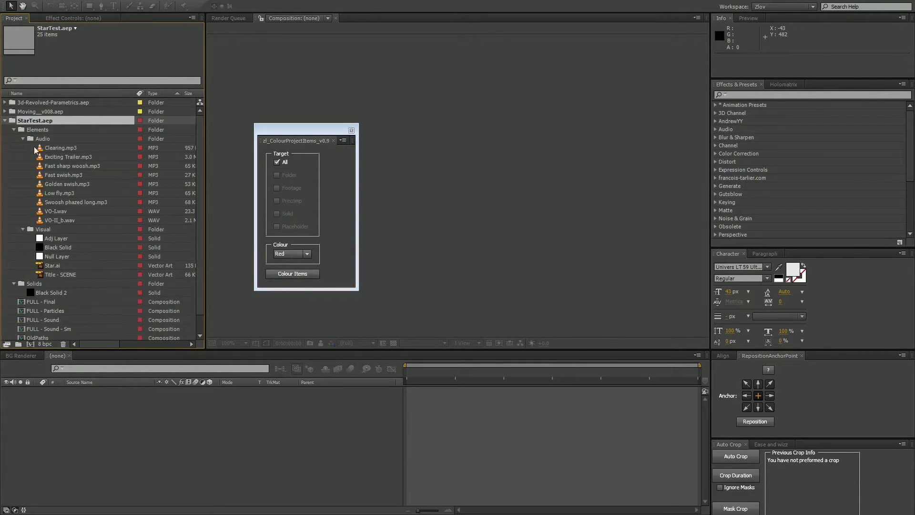
pyautogui.scroll(-1, 97, 241)
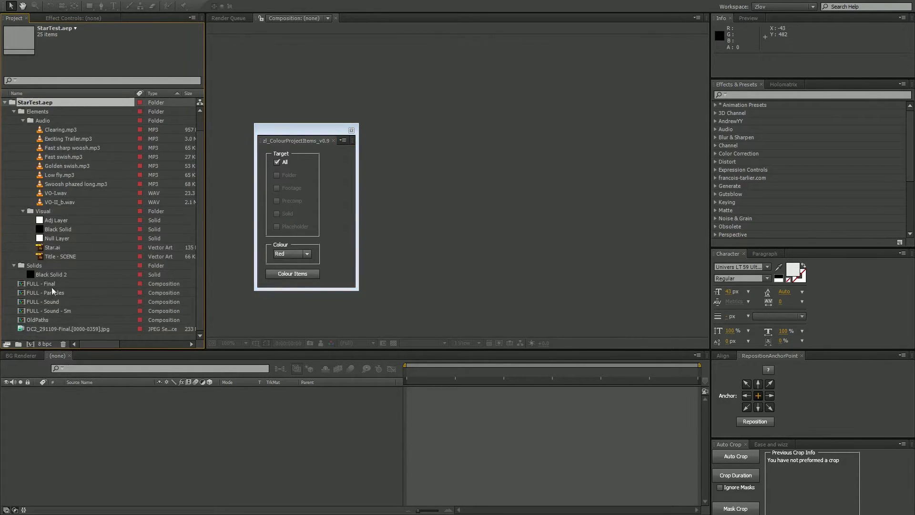
pyautogui.scroll(1, 51, 287)
pyautogui.hotkey('ctrl', 'z')
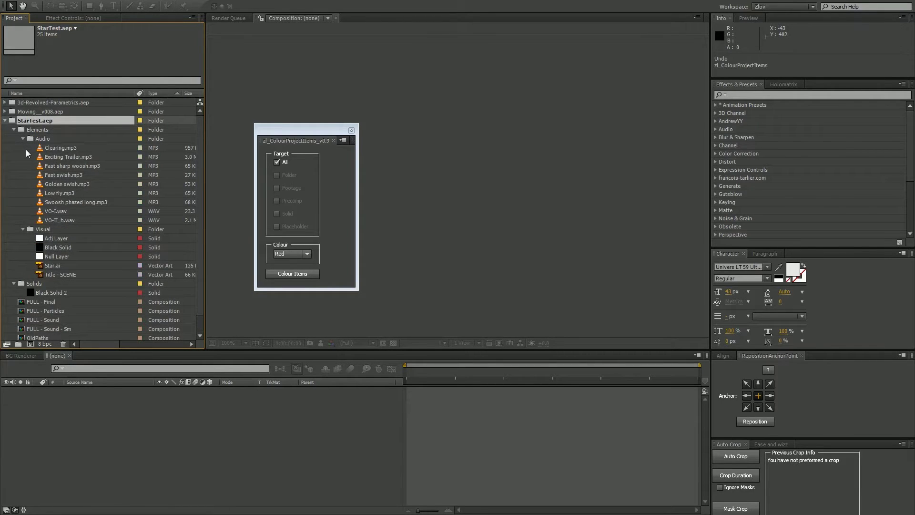
pyautogui.click(22, 137)
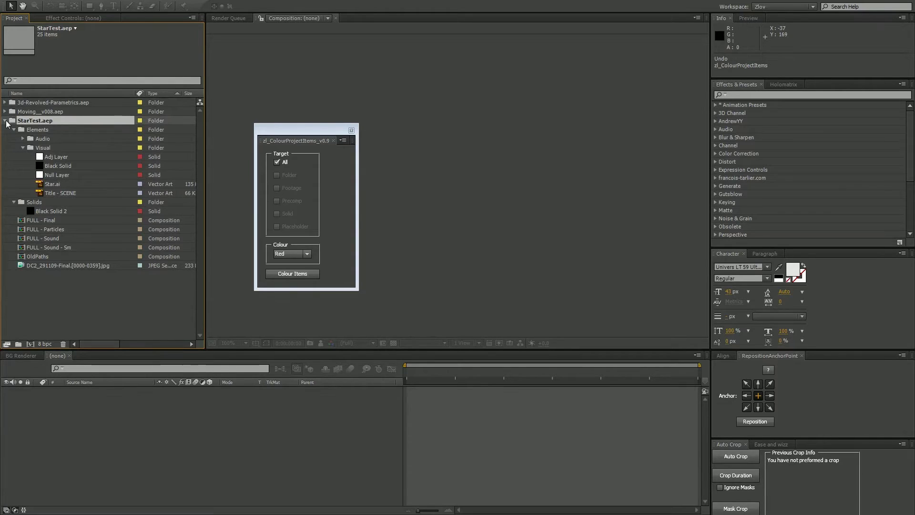
# Open the five StarTest compositions, FULL - Final through OldPaths.
pyautogui.click(63, 224)
pyautogui.keyDown('shift'); pyautogui.click(49, 255); pyautogui.keyUp('shift')
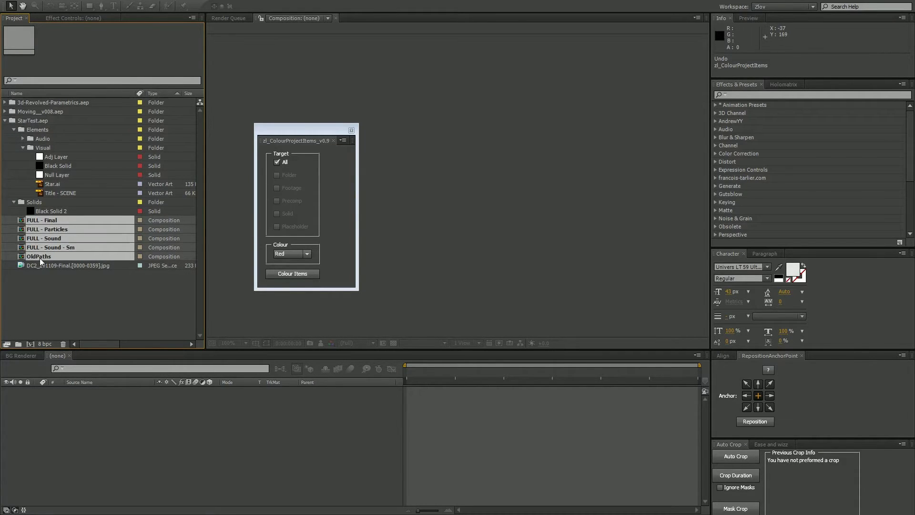
pyautogui.doubleClick(40, 258)
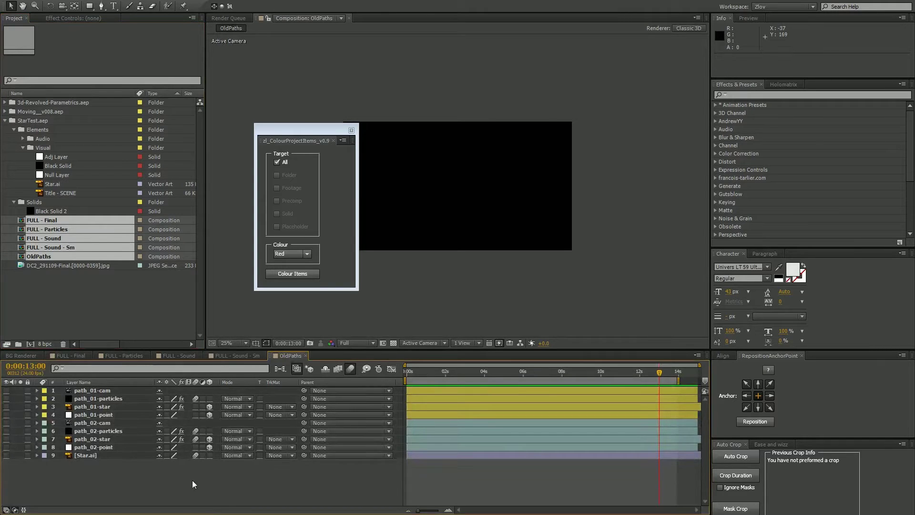
pyautogui.click(103, 304)
# Expand 3d-Revolved-Parametrics.aep and open its Comp 1.
pyautogui.click(5, 111)
pyautogui.click(35, 166)
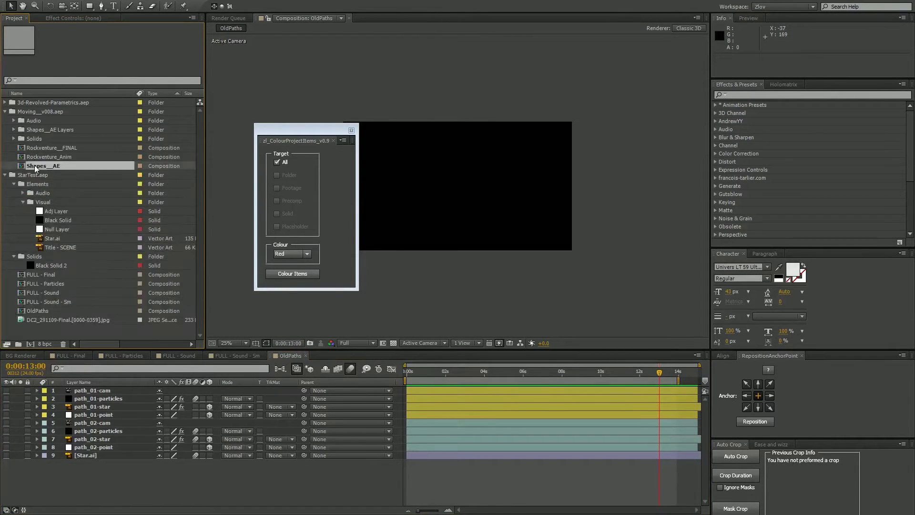
pyautogui.click(5, 112)
pyautogui.click(6, 103)
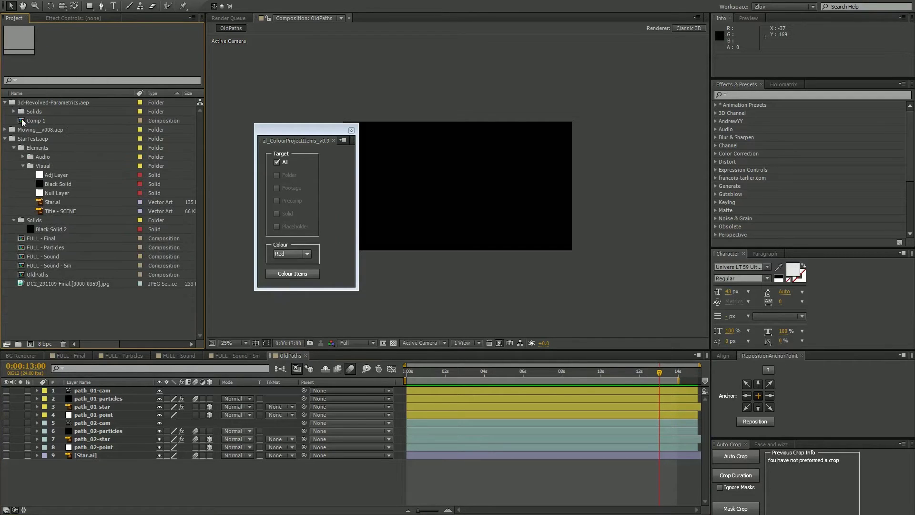
pyautogui.doubleClick(35, 119)
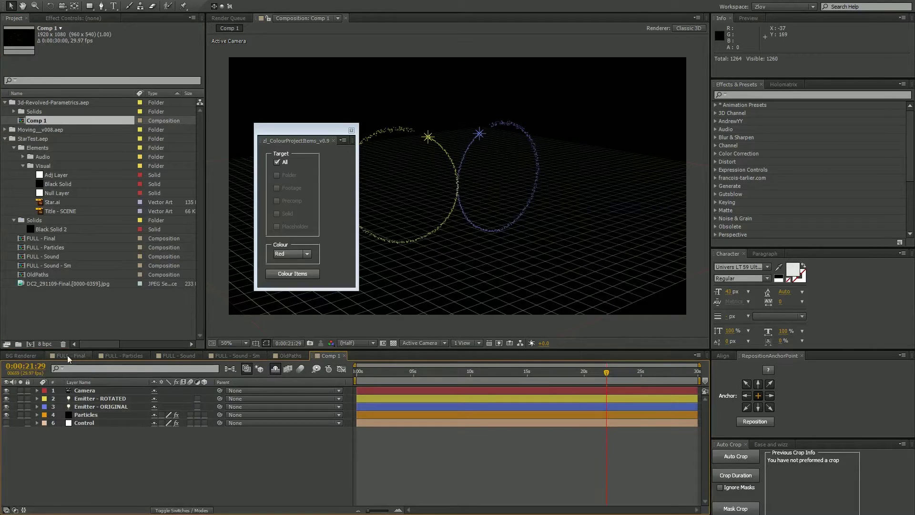
pyautogui.click(36, 137)
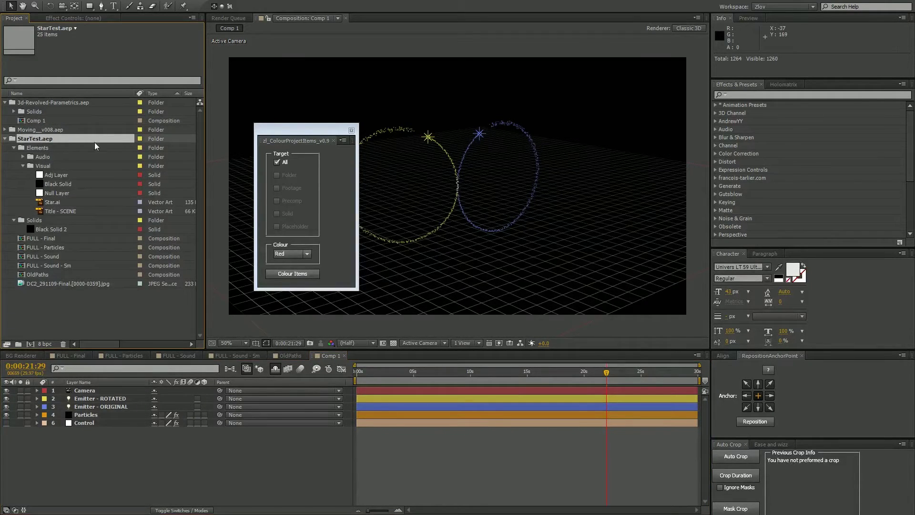
# Apply Red, then Orange, labels to the project items.
pyautogui.click(297, 274)
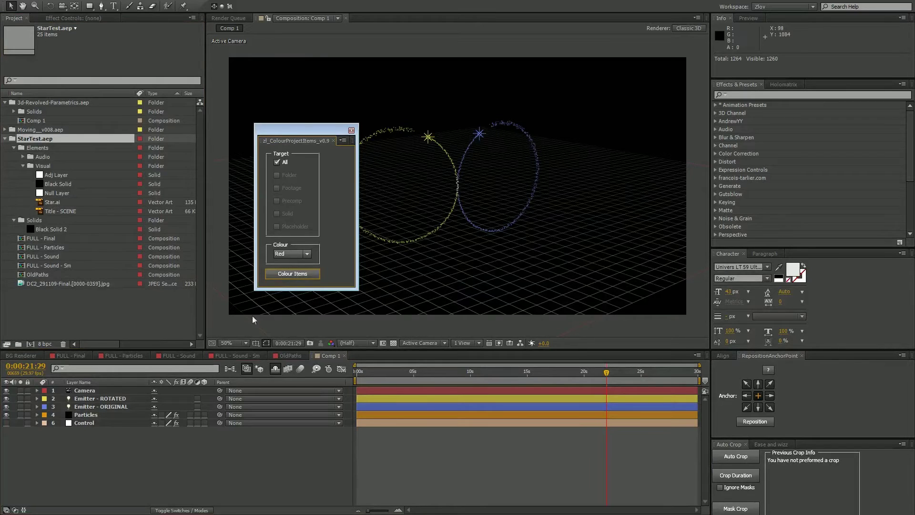
pyautogui.click(301, 254)
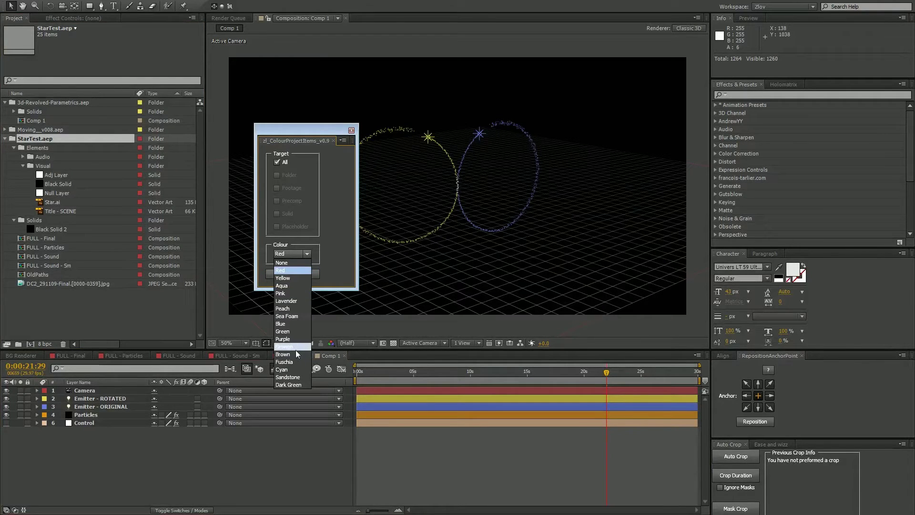
pyautogui.click(296, 348)
pyautogui.click(288, 274)
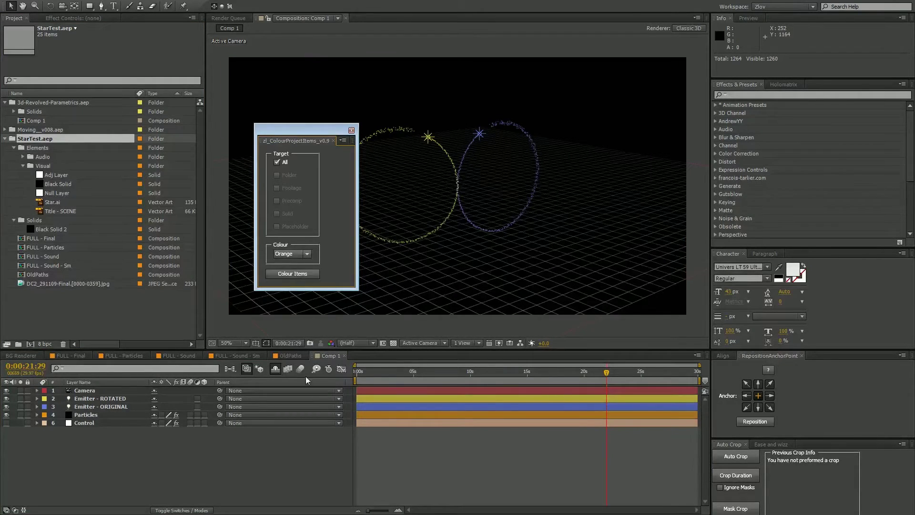
# Undo the orange and red recolours and close all open compositions.
pyautogui.click(339, 459)
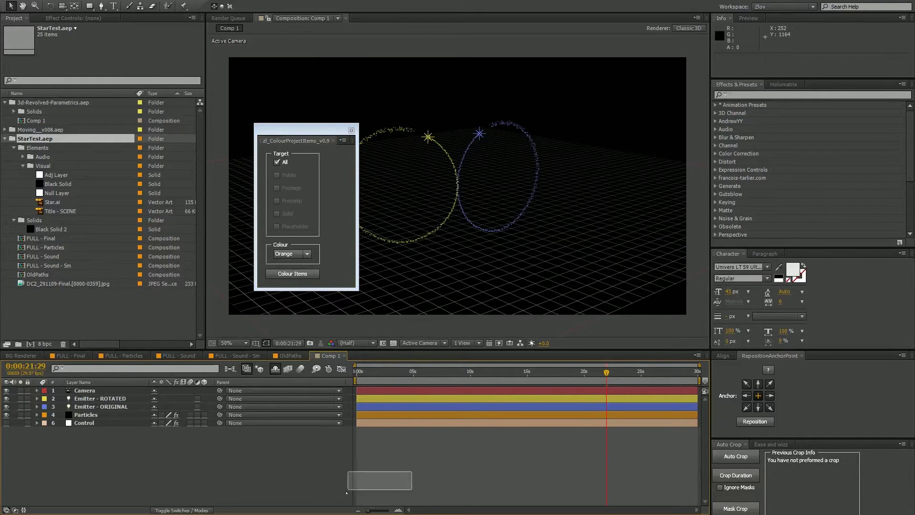
pyautogui.click(164, 357)
pyautogui.hotkey('ctrl', 'z')
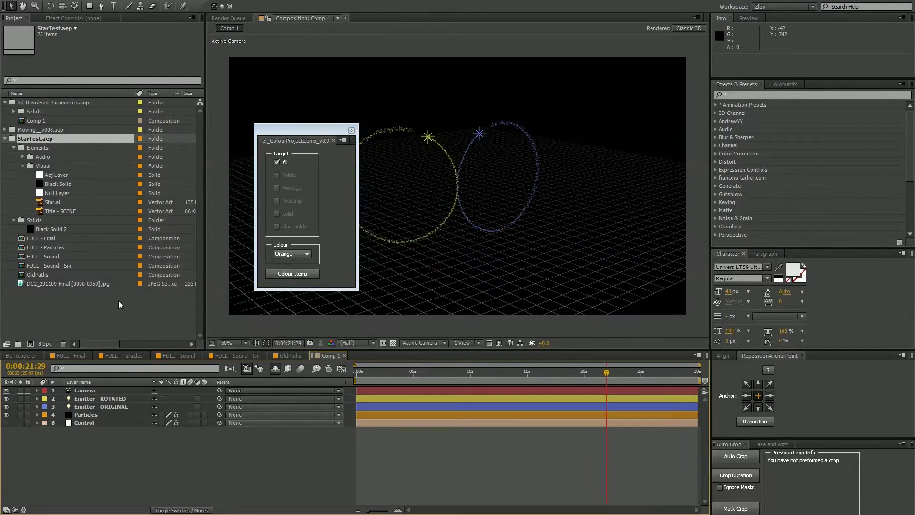
pyautogui.click(117, 298)
pyautogui.hotkey('ctrl', 'z')
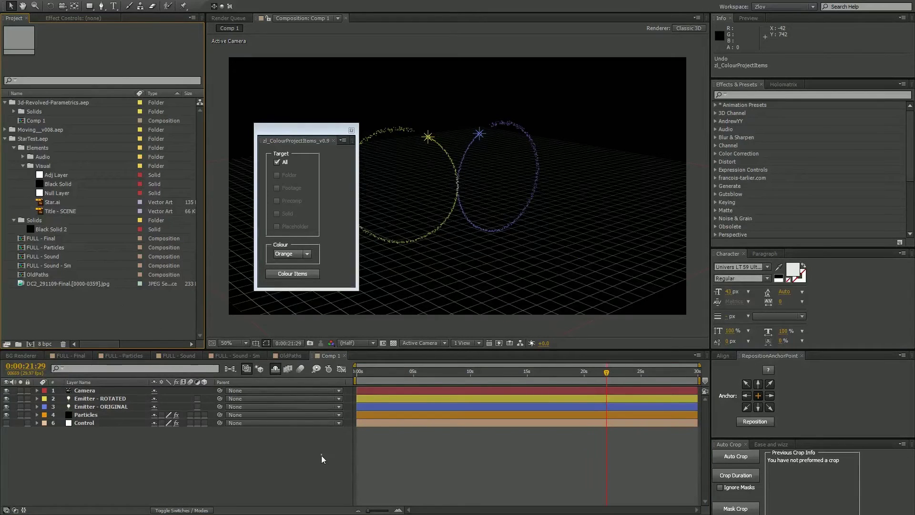
pyautogui.hotkey('ctrl', 'w')
pyautogui.hotkey('ctrl', 'w')
pyautogui.hotkey('ctrl', 'w')
pyautogui.hotkey('ctrl', 'w')
pyautogui.hotkey('ctrl', 'w')
pyautogui.hotkey('ctrl', 'w')
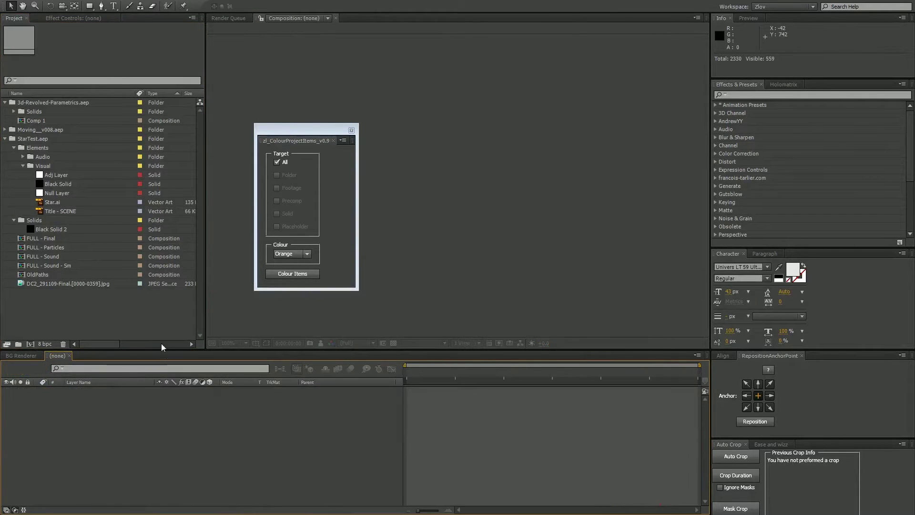
# Remove label colours from the StarTest.aep items using the None colour.
pyautogui.click(154, 312)
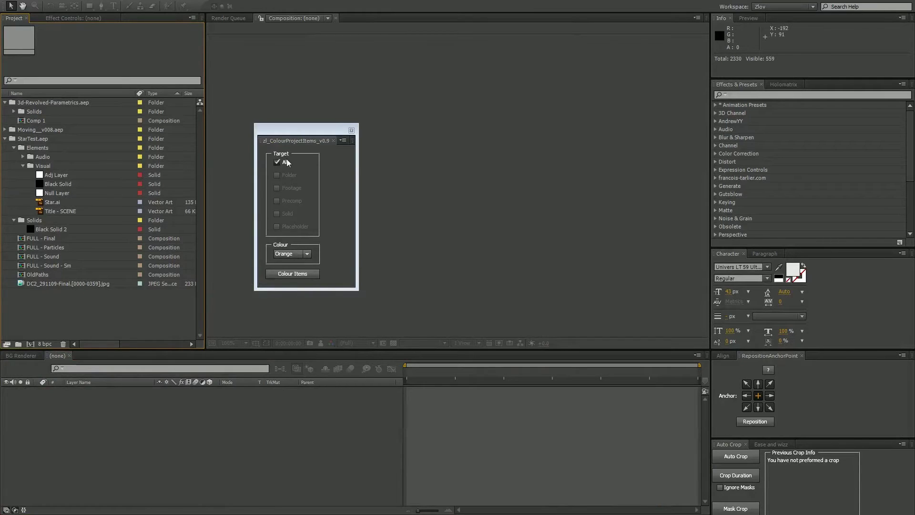
pyautogui.click(307, 254)
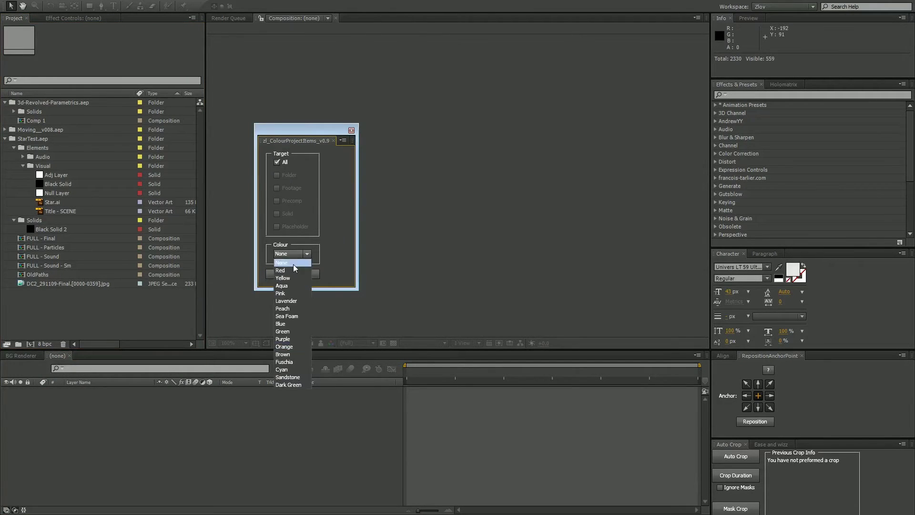
pyautogui.click(294, 264)
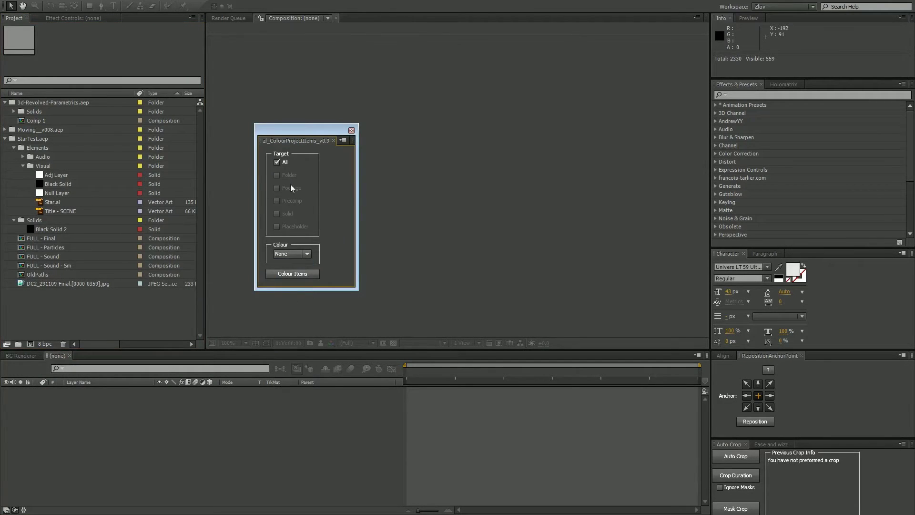
pyautogui.click(73, 139)
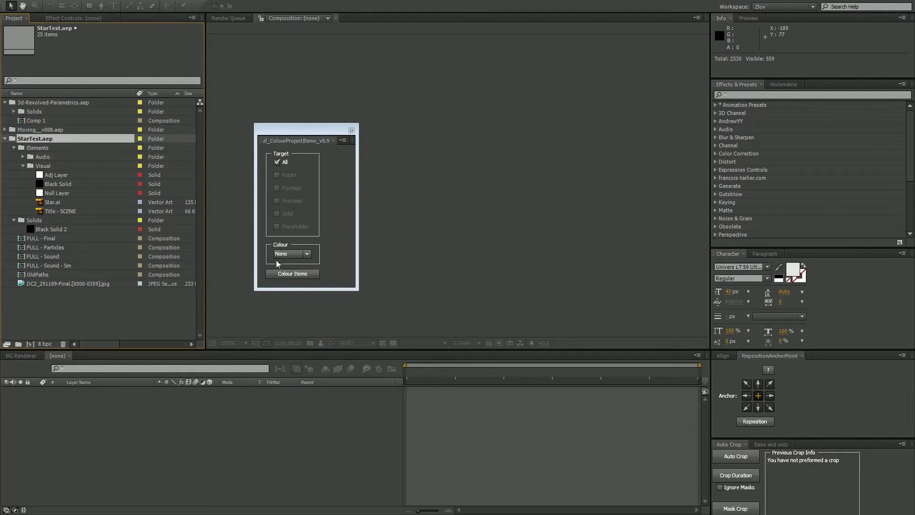
pyautogui.click(286, 276)
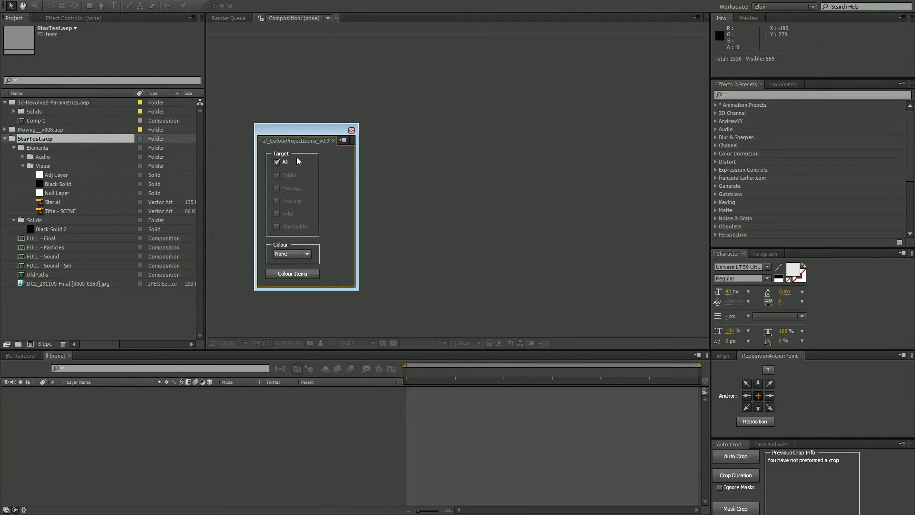
# Colour the StarTest footage and precomp items Yellow.
pyautogui.click(285, 162)
pyautogui.click(167, 212)
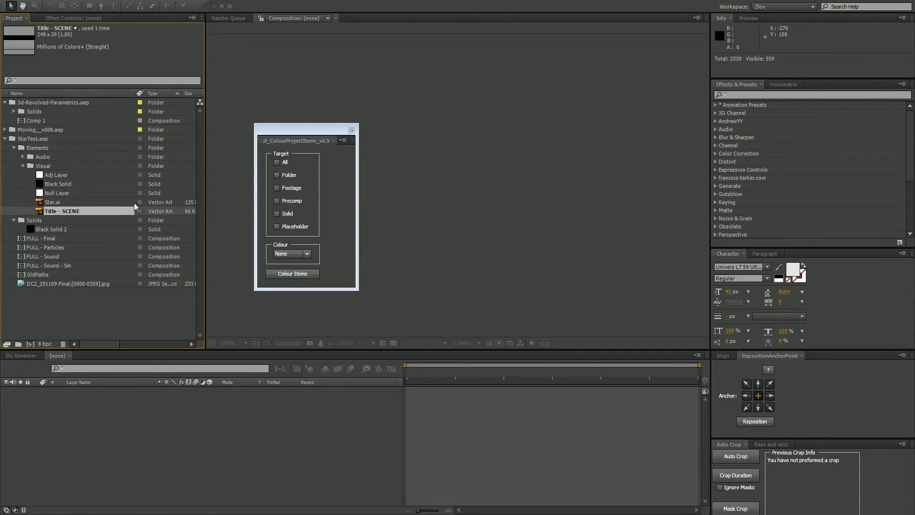
pyautogui.click(69, 140)
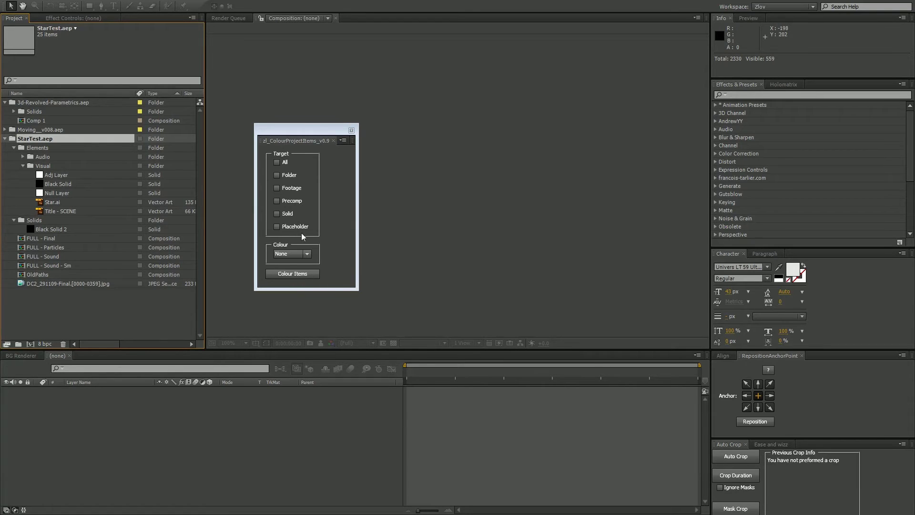
pyautogui.click(293, 202)
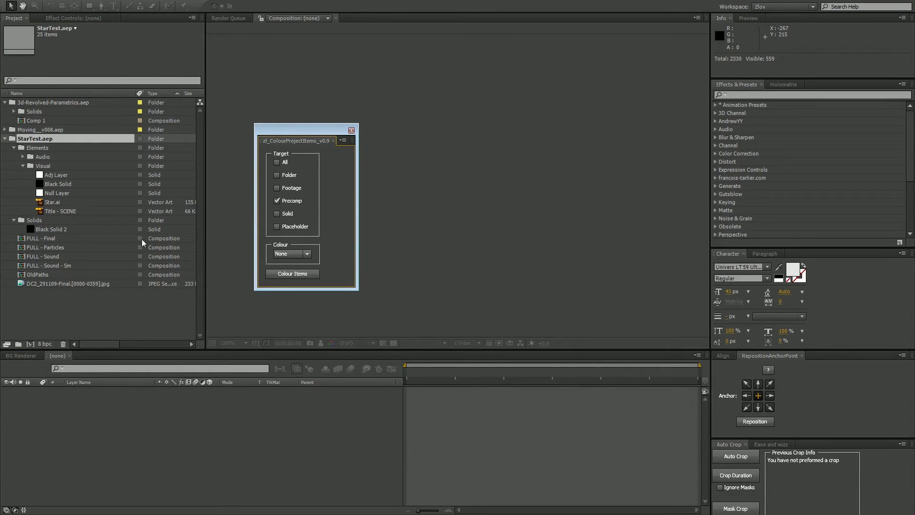
pyautogui.click(284, 188)
pyautogui.click(293, 254)
pyautogui.click(291, 277)
pyautogui.click(311, 275)
# Inspect the Elements, Audio and Visual folders, then clear all item labels to None.
pyautogui.click(21, 147)
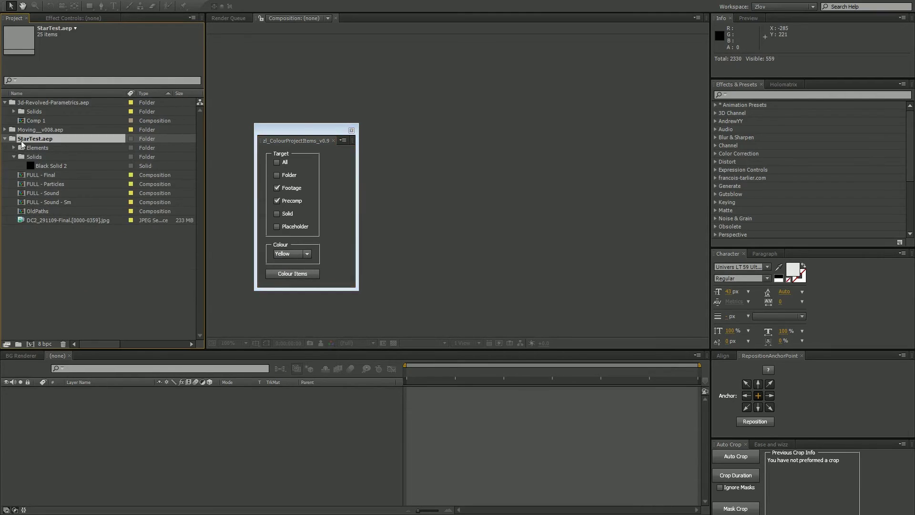
pyautogui.click(10, 139)
pyautogui.click(9, 140)
pyautogui.click(13, 148)
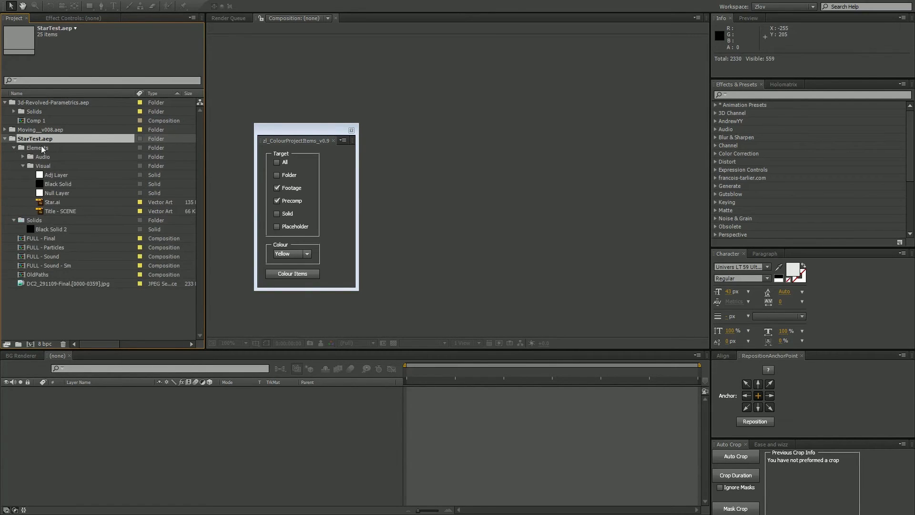
pyautogui.click(41, 148)
pyautogui.click(50, 165)
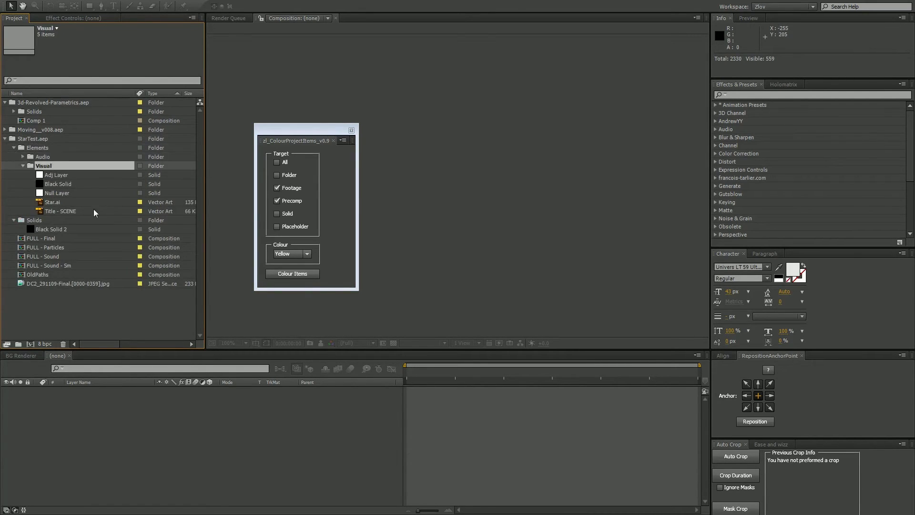
pyautogui.click(75, 202)
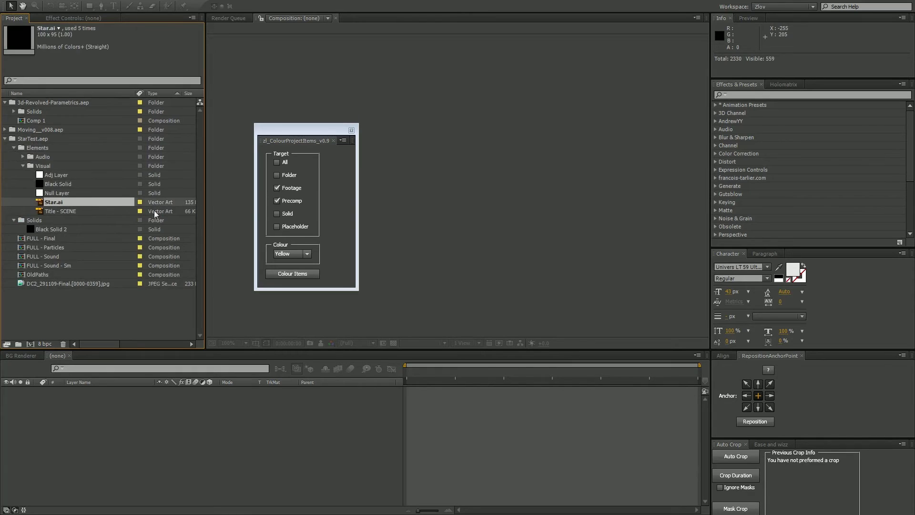
pyautogui.click(23, 157)
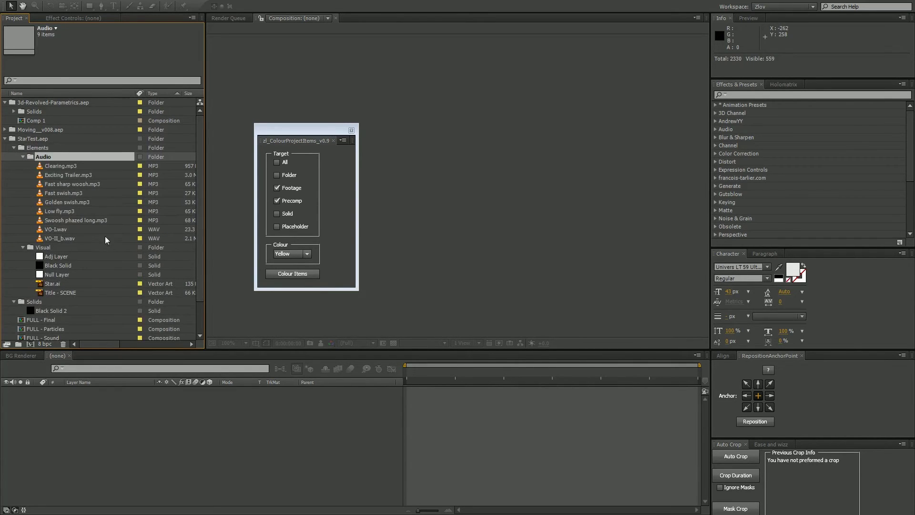
pyautogui.click(25, 156)
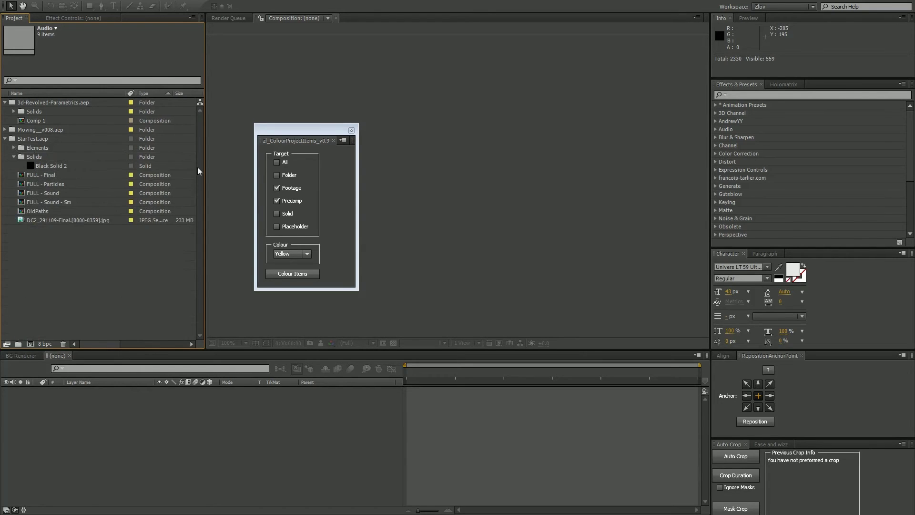
pyautogui.click(293, 273)
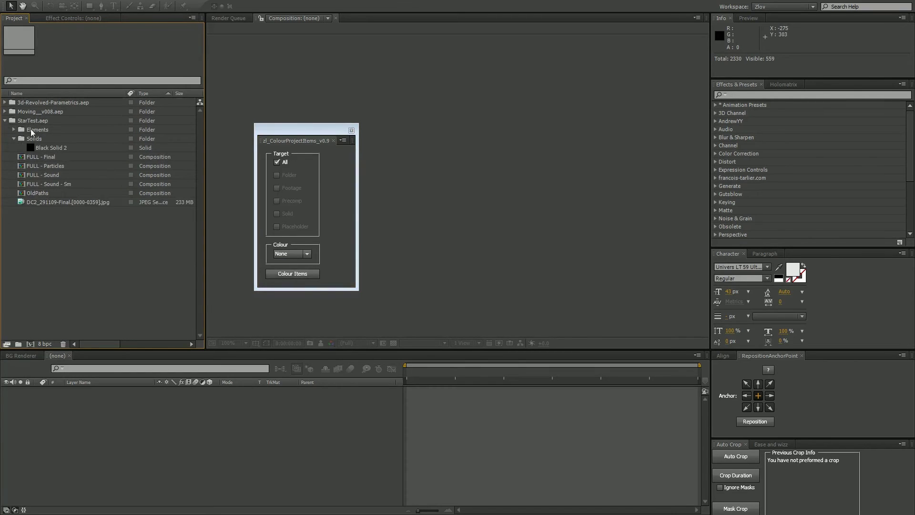
# Recolour the Visual footage items Adj Layer through Title - SCENE Red, then undo it.
pyautogui.keyDown('alt'); pyautogui.click(13, 129); pyautogui.keyUp('alt')
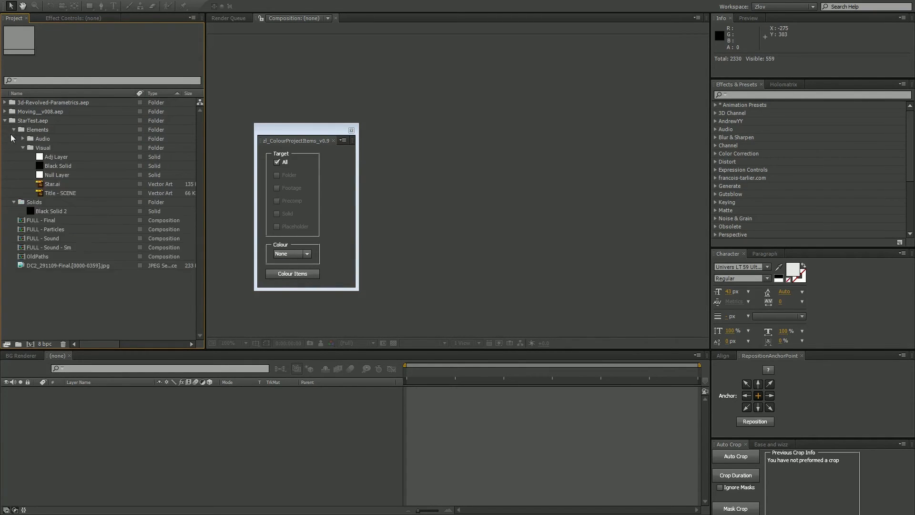
pyautogui.moveTo(63, 244); pyautogui.dragTo(65, 275)
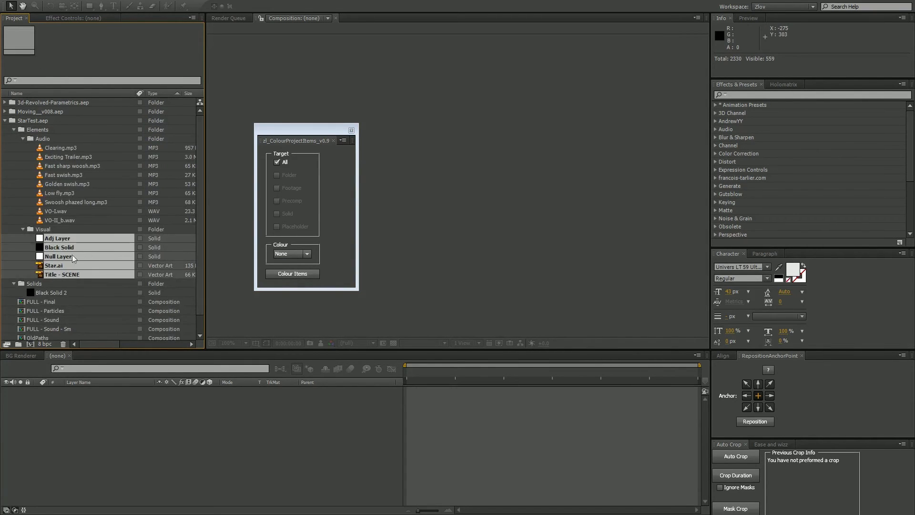
pyautogui.click(277, 161)
pyautogui.click(277, 188)
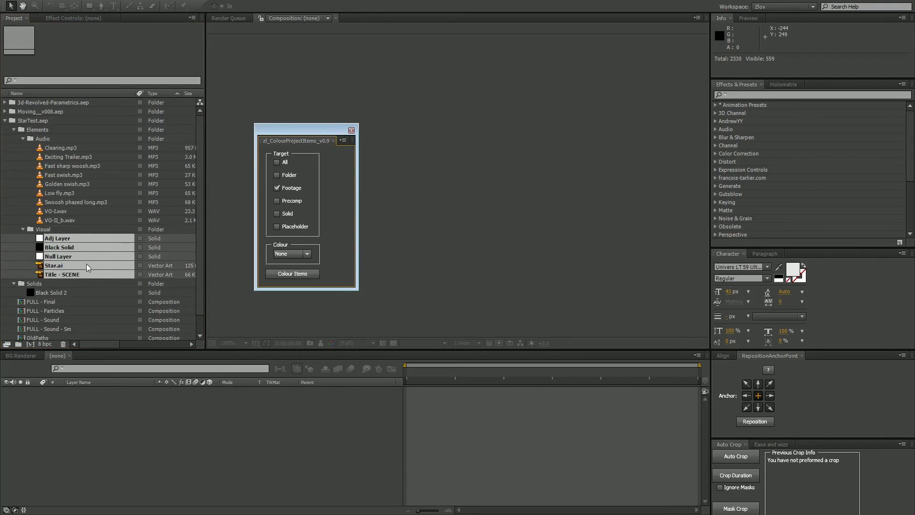
pyautogui.click(298, 255)
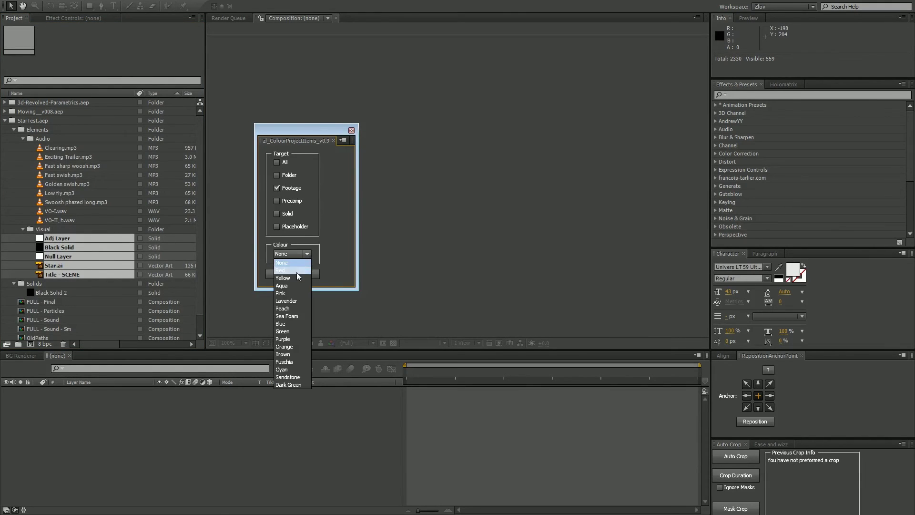
pyautogui.click(297, 272)
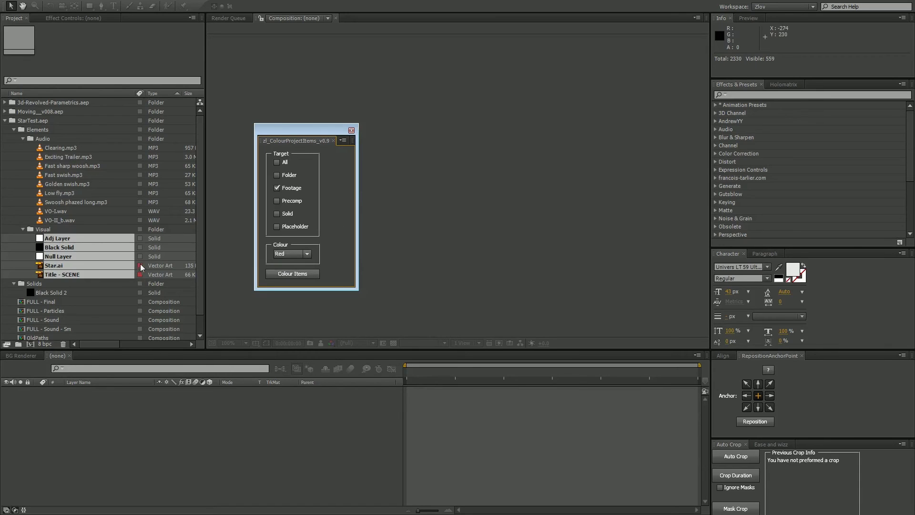
pyautogui.hotkey('ctrl', 'z')
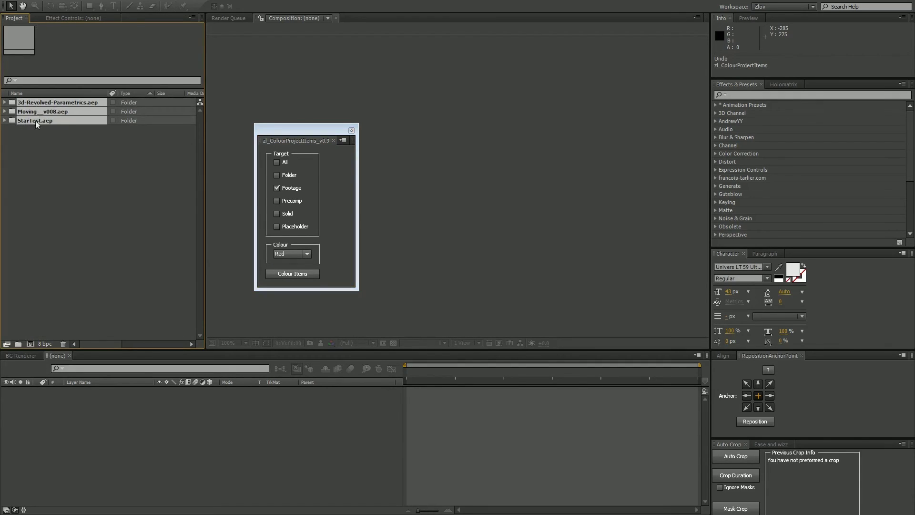
# Colour all folders Red.
pyautogui.click(278, 187)
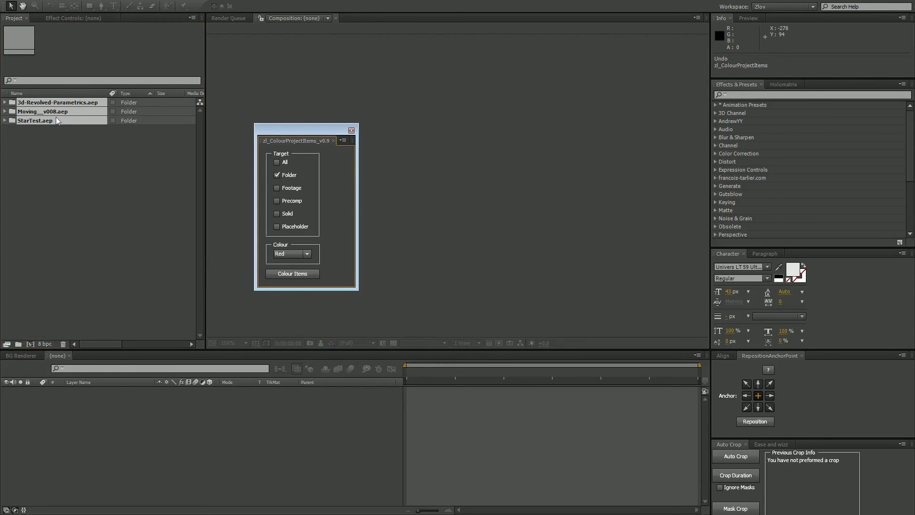
pyautogui.click(293, 255)
pyautogui.click(290, 268)
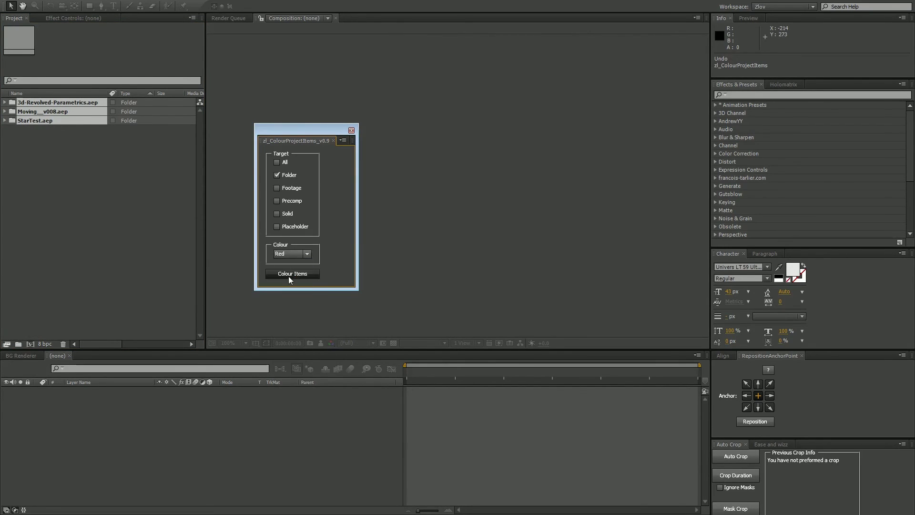
pyautogui.click(277, 176)
# Colour footage Yellow and precomps Aqua.
pyautogui.click(277, 187)
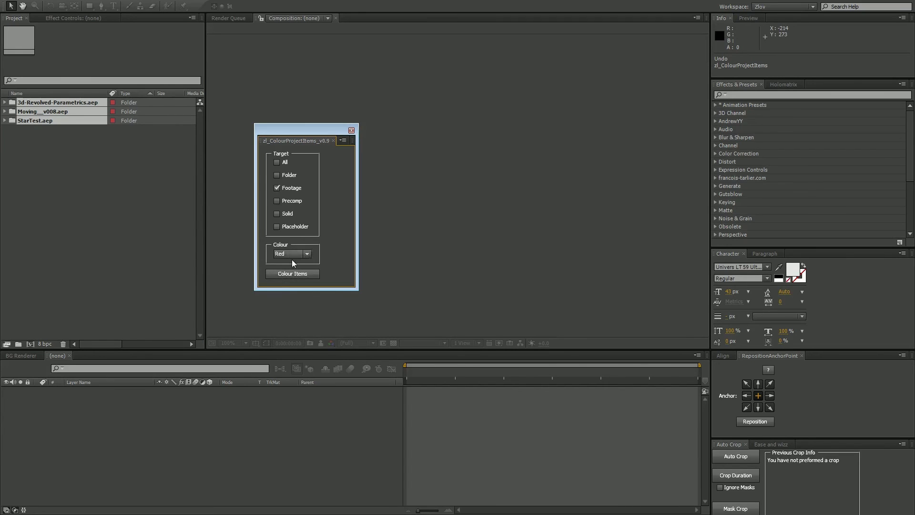
pyautogui.click(292, 256)
pyautogui.click(292, 275)
pyautogui.click(292, 254)
pyautogui.click(289, 281)
# Colour solids Pink and placeholders Lavender, then expand StarTest to check the labels.
pyautogui.click(293, 213)
pyautogui.click(294, 255)
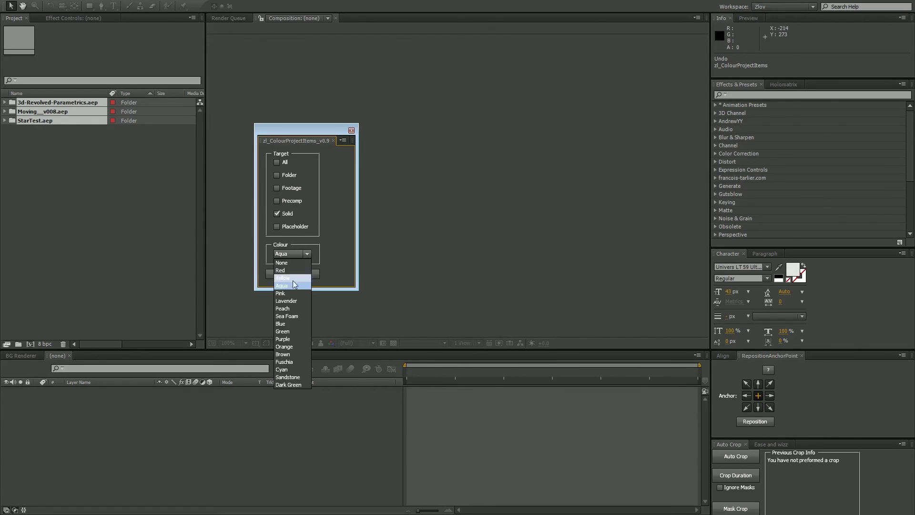
pyautogui.click(294, 292)
pyautogui.click(294, 227)
pyautogui.click(293, 253)
pyautogui.click(290, 301)
pyautogui.click(287, 273)
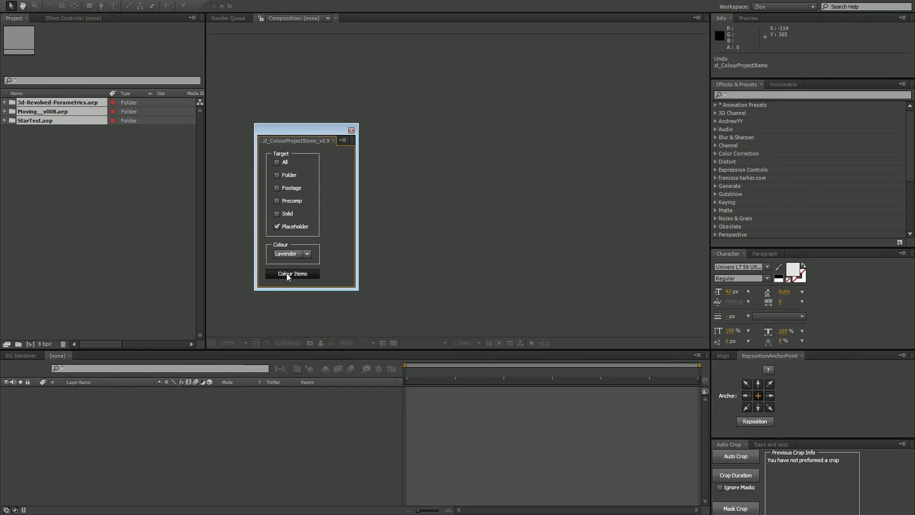
pyautogui.click(4, 124)
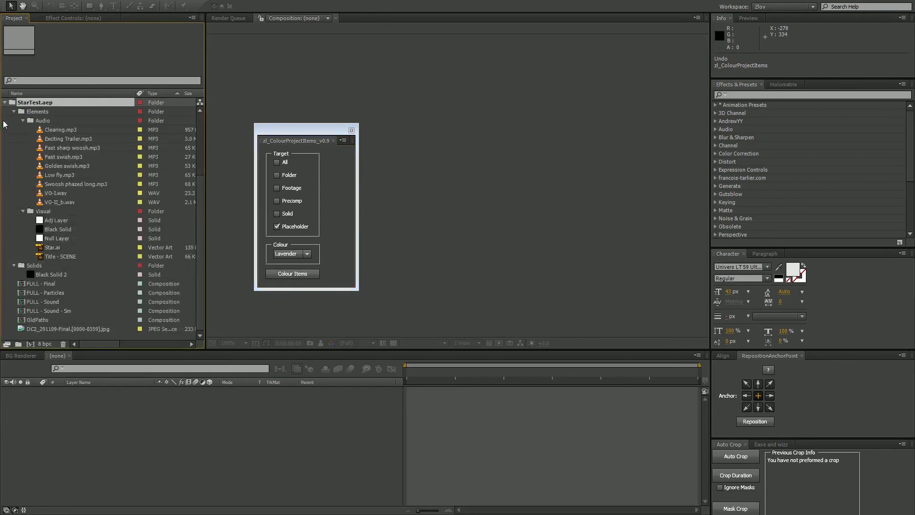
pyautogui.scroll(3, 29, 143)
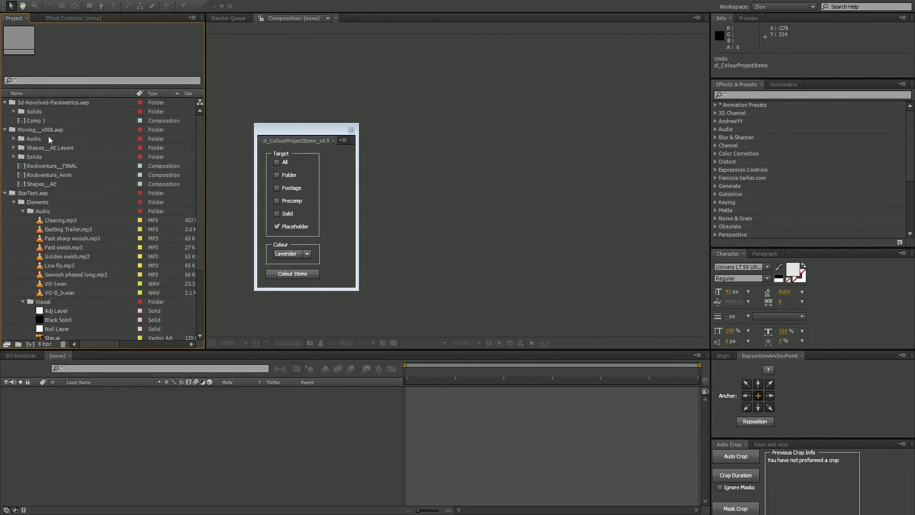
# Expand the Moving project's Solids folder to inspect its label colours.
pyautogui.click(12, 148)
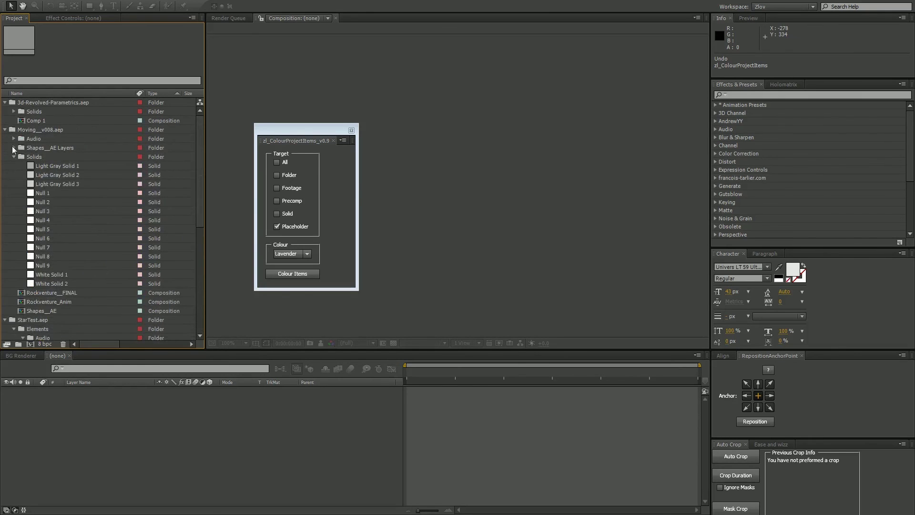
pyautogui.scroll(-2, 12, 146)
pyautogui.scroll(-1, 13, 147)
pyautogui.scroll(-1, 13, 147)
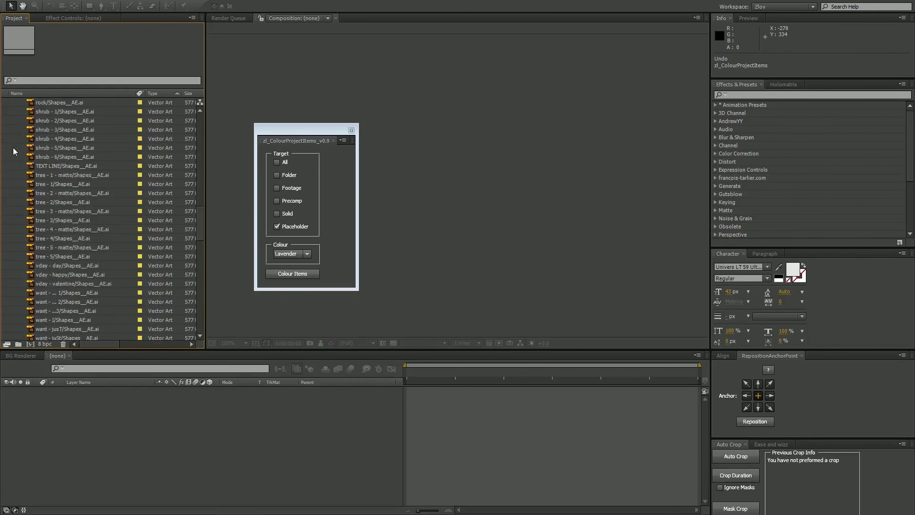
pyautogui.scroll(-1, 12, 147)
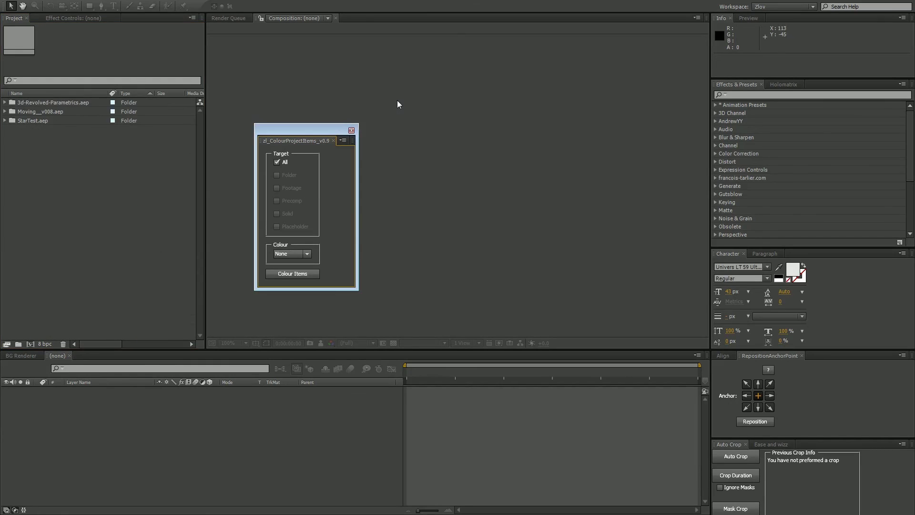